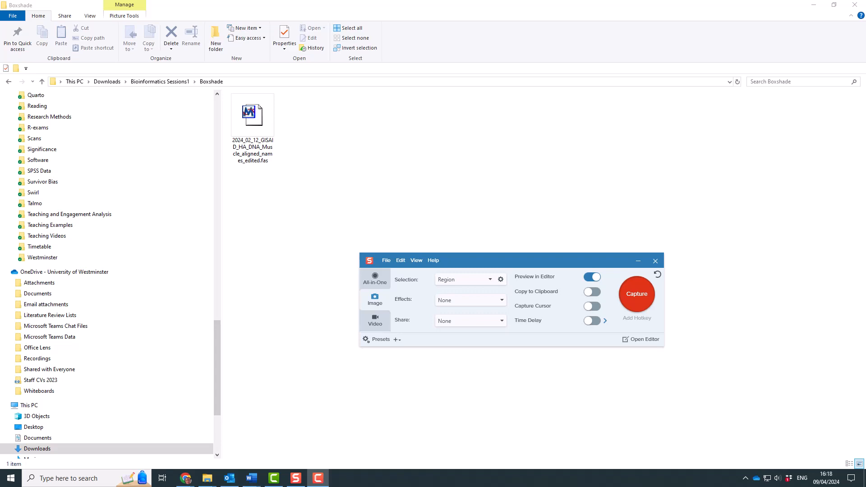
# Open 2024_02_12_GISAID_HA_DNA_Muscle_aligned_names_edited.fas in MEGA for alignment and reposition the Alignment Explorer so the whole window is visible.
pyautogui.click(253, 126)
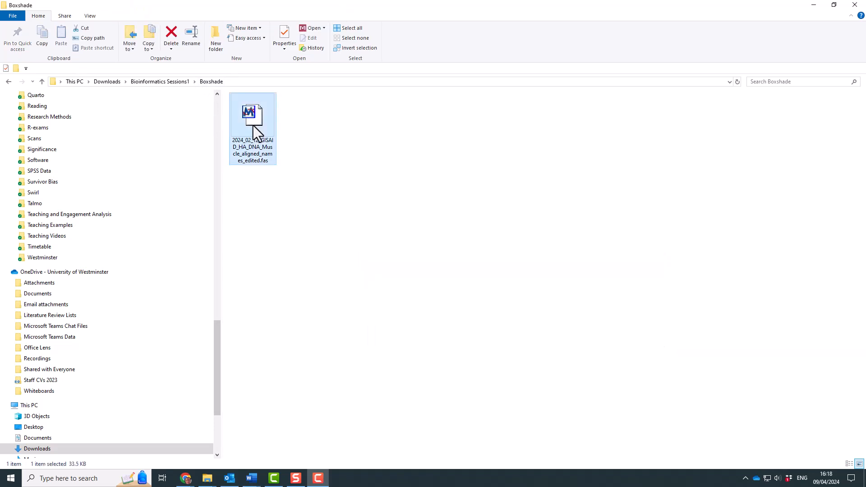
pyautogui.doubleClick(253, 126)
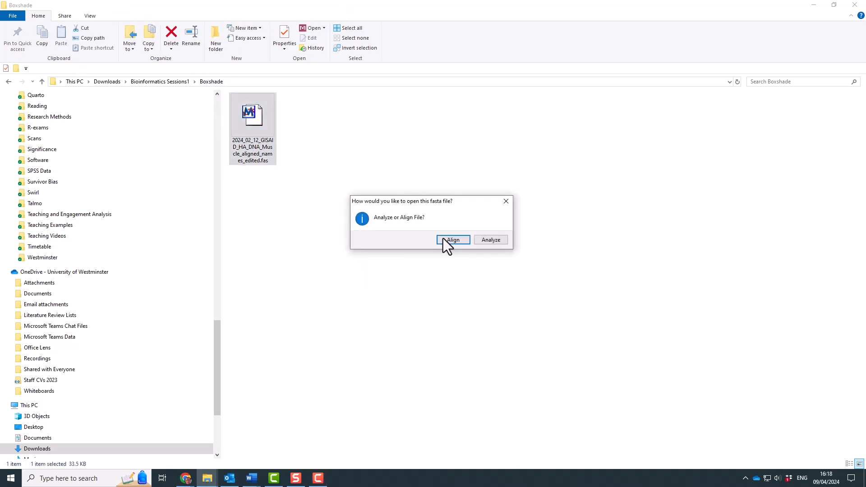
pyautogui.click(456, 241)
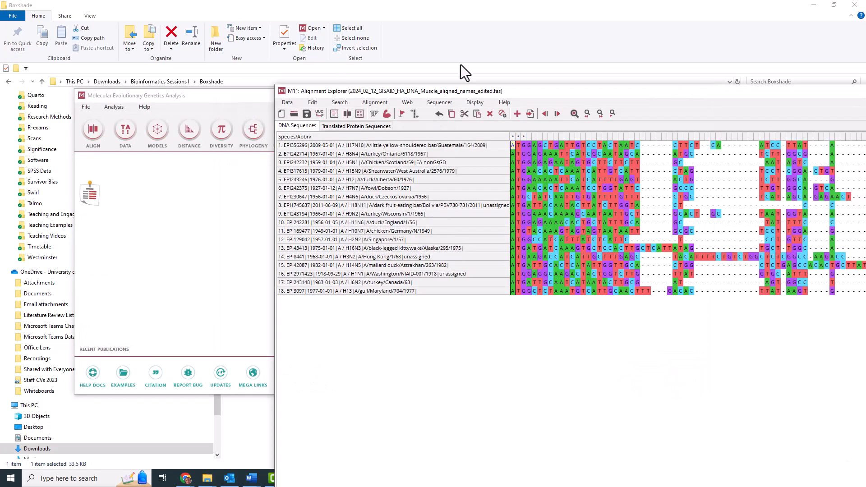
pyautogui.moveTo(522, 91); pyautogui.dragTo(294, 42)
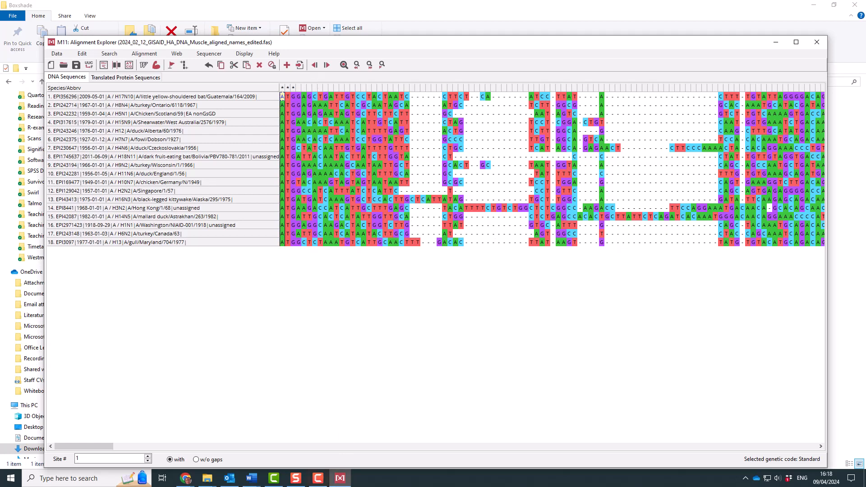
# Switch to Snagit and capture a region of about 1545 x 509 px covering the alignment rows in the Alignment Explorer.
pyautogui.moveTo(296, 479)
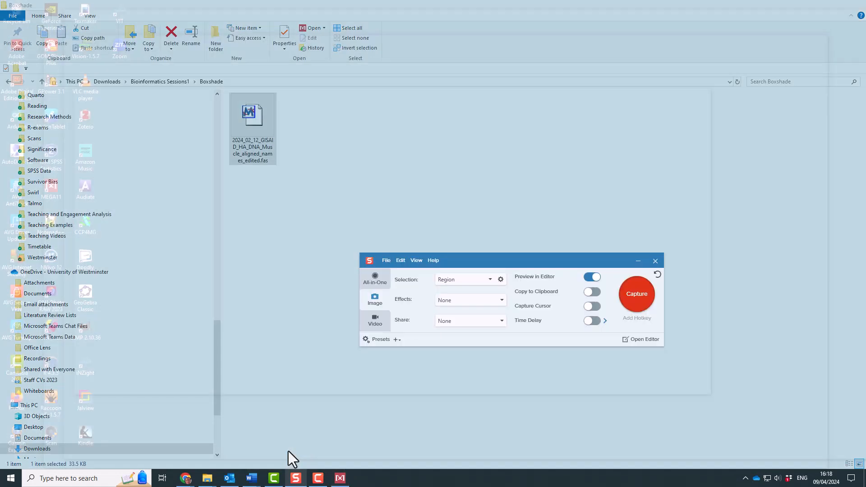
pyautogui.click(288, 451)
pyautogui.moveTo(464, 262); pyautogui.dragTo(316, 322)
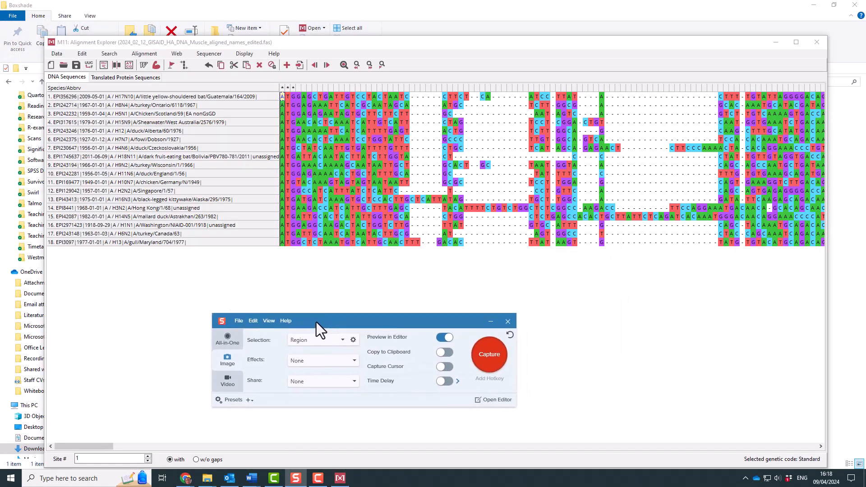
pyautogui.click(490, 362)
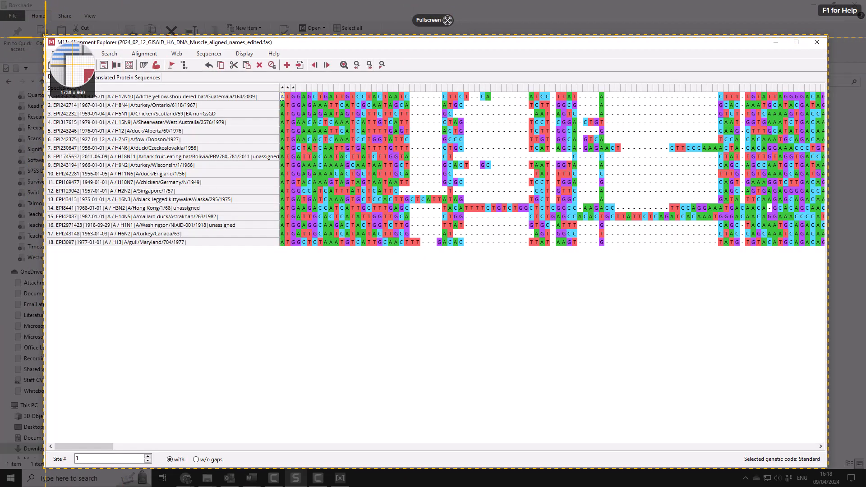
pyautogui.moveTo(44, 37); pyautogui.dragTo(742, 266)
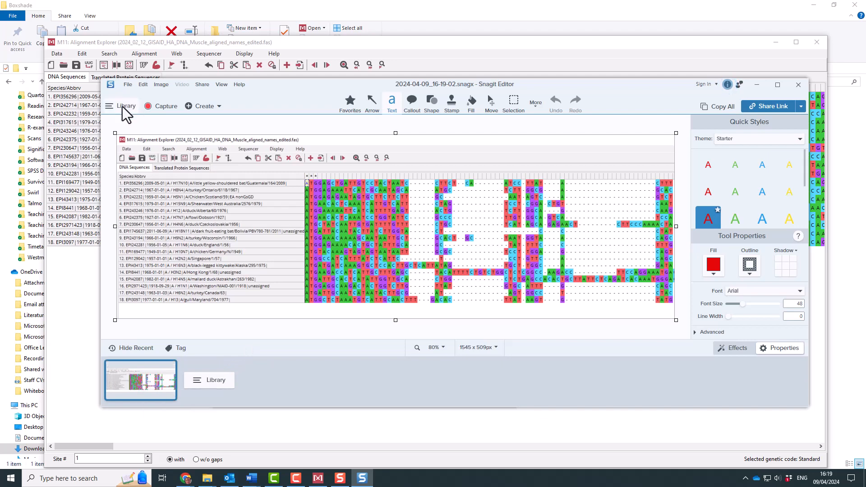
# Save the captured image as 2024-04-09_16-19-02.png in PNG format in the Downloads folder.
pyautogui.click(126, 86)
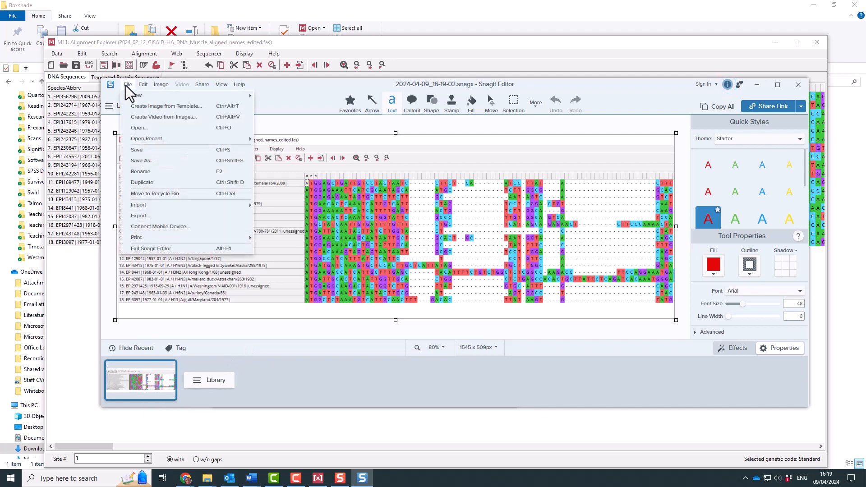
pyautogui.click(140, 160)
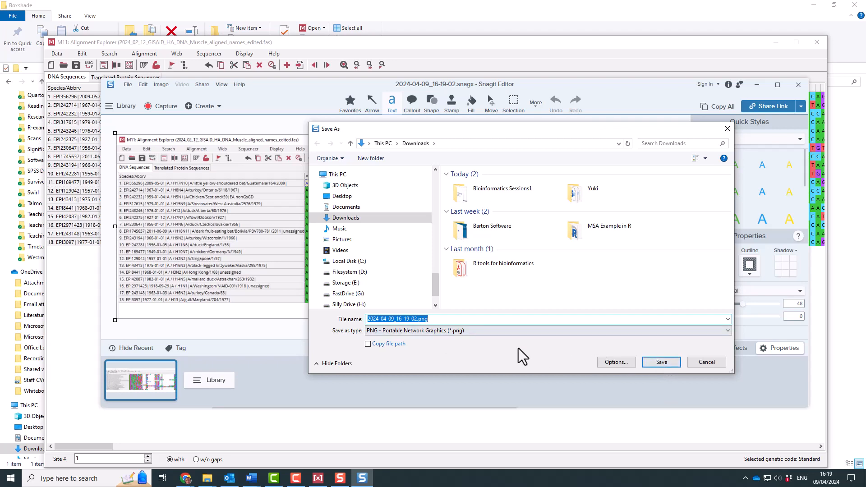
pyautogui.click(662, 363)
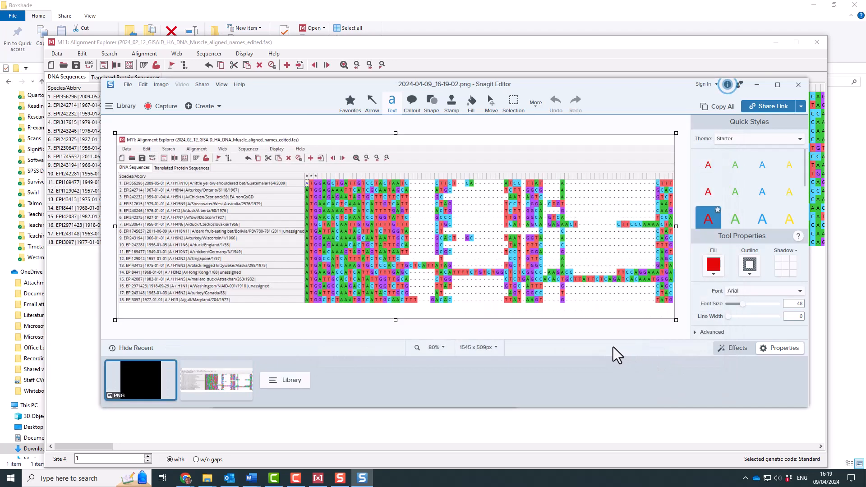
# Open 2024-04-09_16-19-02.png from the Downloads folder and examine the sharpness of its sequence letters at high magnification.
pyautogui.moveTo(206, 476)
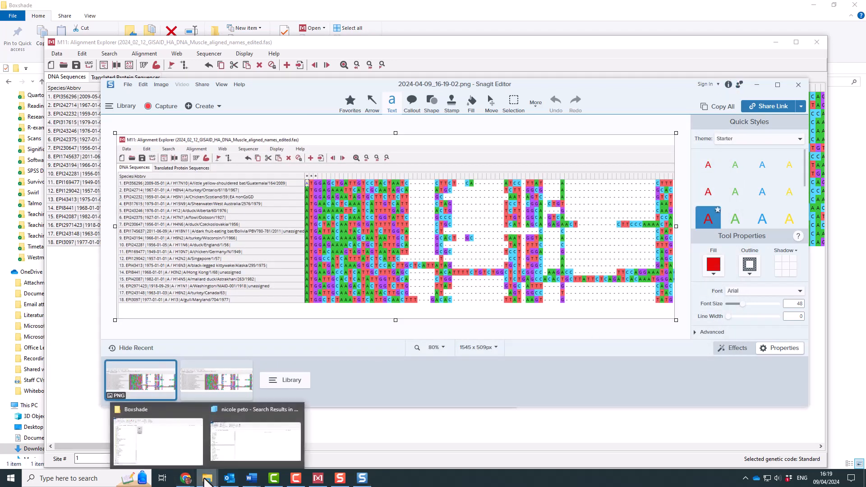
pyautogui.click(185, 463)
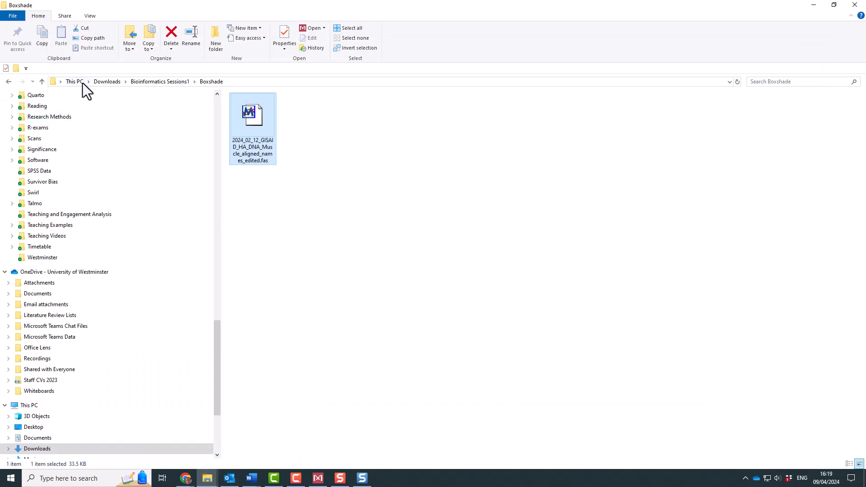
pyautogui.click(109, 82)
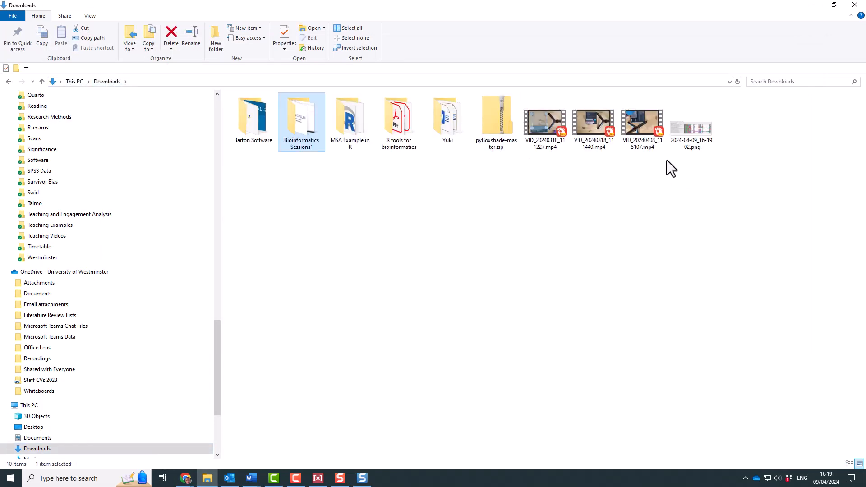
pyautogui.doubleClick(689, 130)
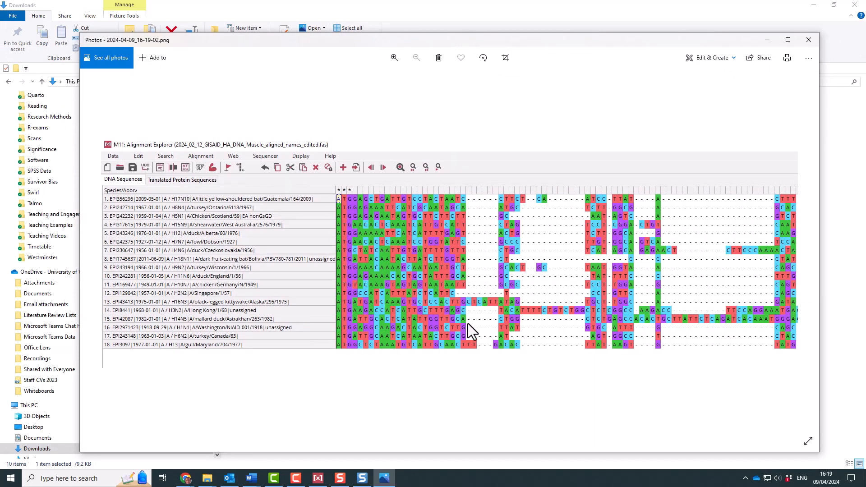
pyautogui.scroll(3, 467, 324)
pyautogui.scroll(6, 468, 324)
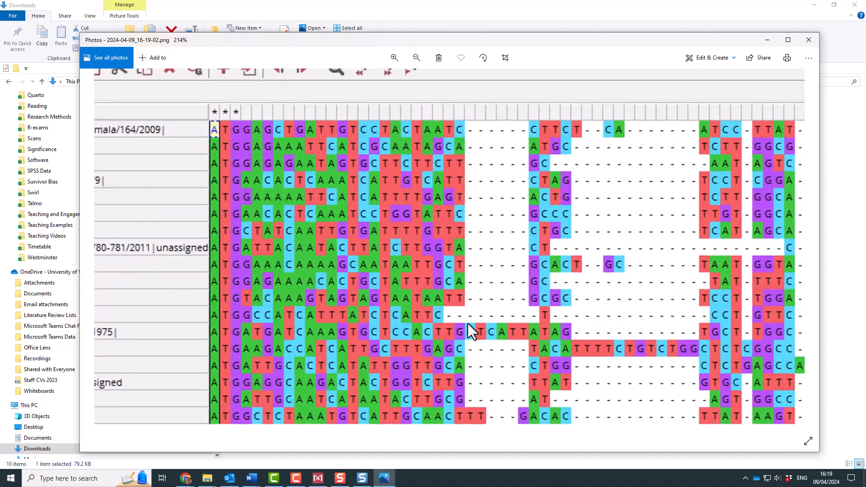
pyautogui.scroll(2, 468, 324)
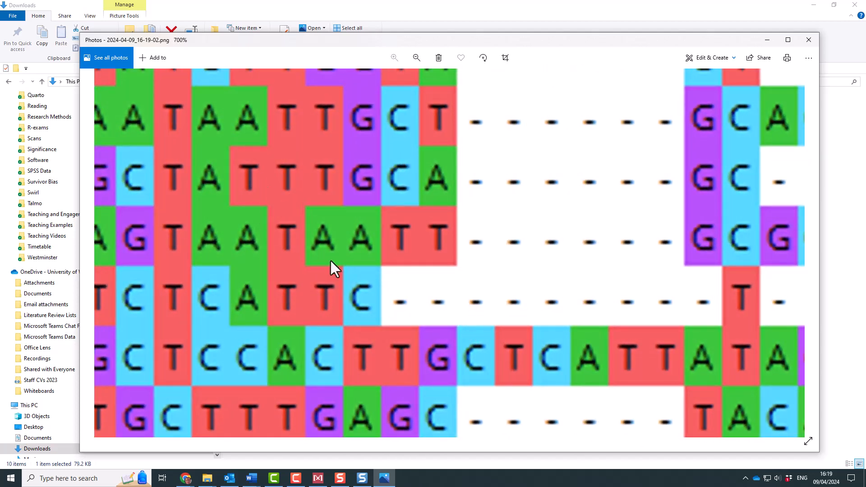
pyautogui.scroll(-4, 430, 269)
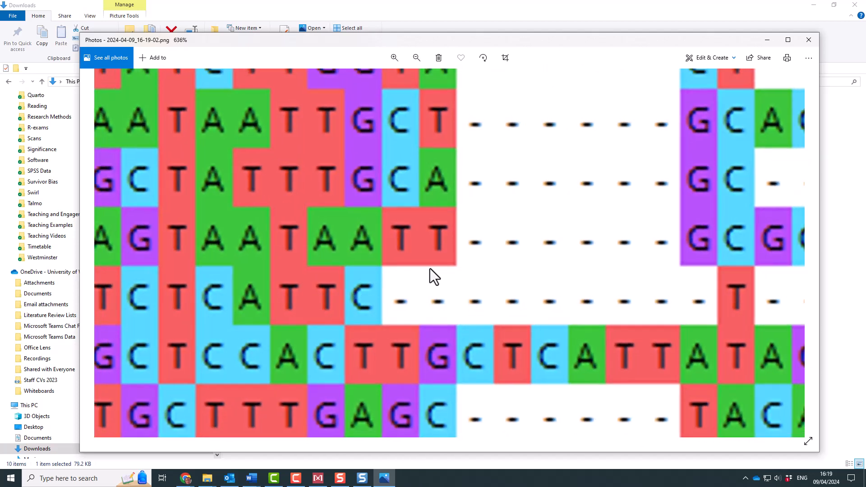
pyautogui.scroll(-4, 430, 269)
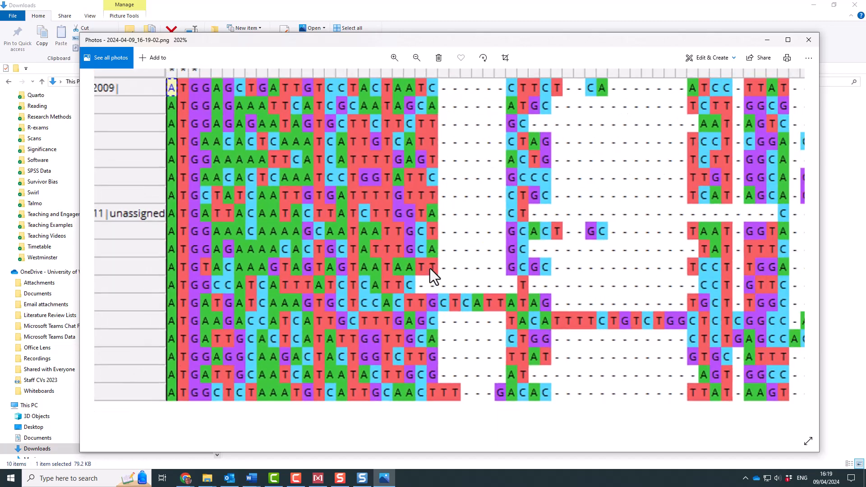
pyautogui.scroll(-3, 430, 269)
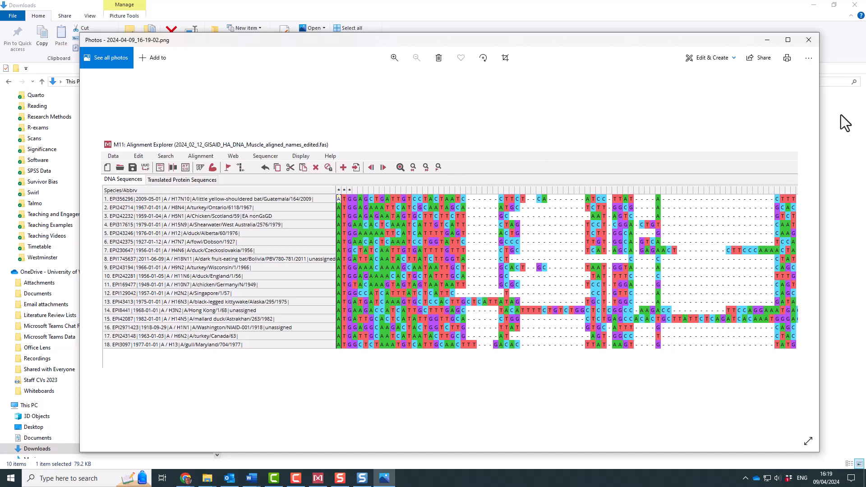
# Close the image and return to the Boxshade folder inside Bioinformatics Sessions1.
pyautogui.click(808, 44)
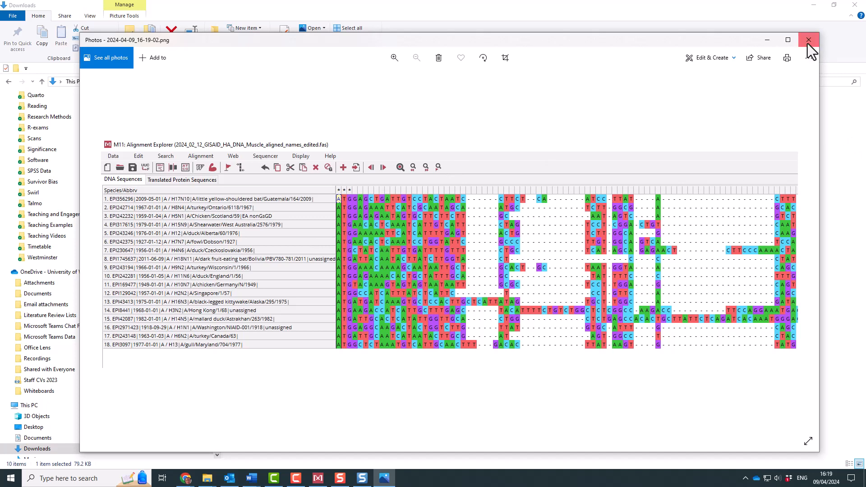
pyautogui.click(808, 41)
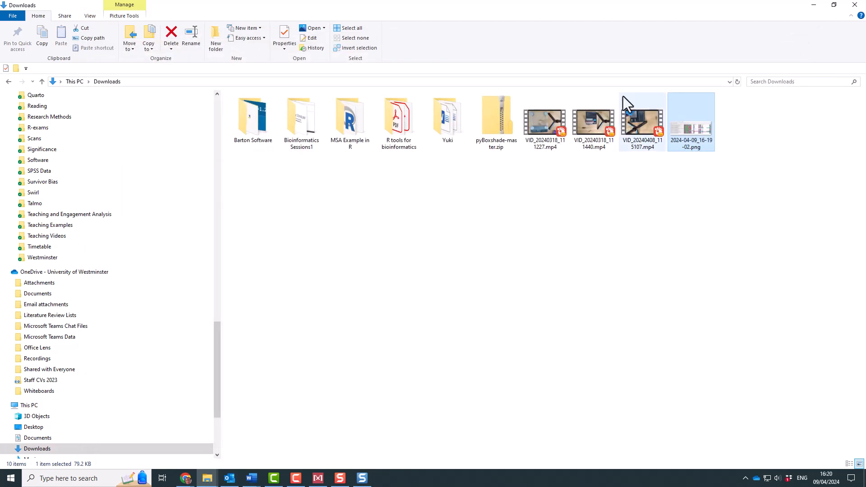
pyautogui.doubleClick(299, 130)
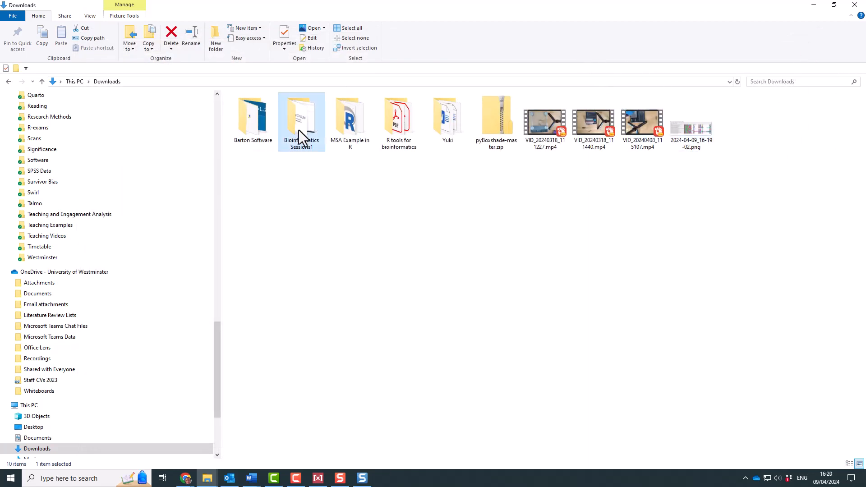
pyautogui.doubleClick(302, 118)
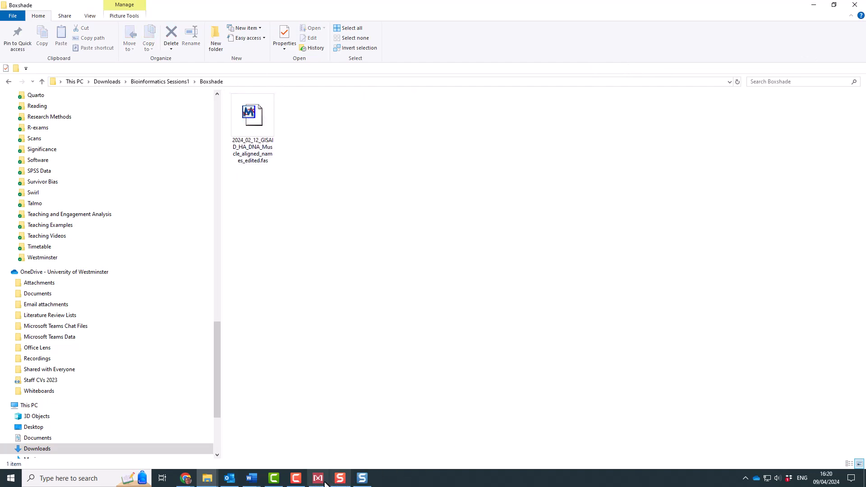
# Minimize the open Alignment Explorer in MEGA and reopen the names_edited.fas file from the Boxshade folder for alignment.
pyautogui.moveTo(324, 465)
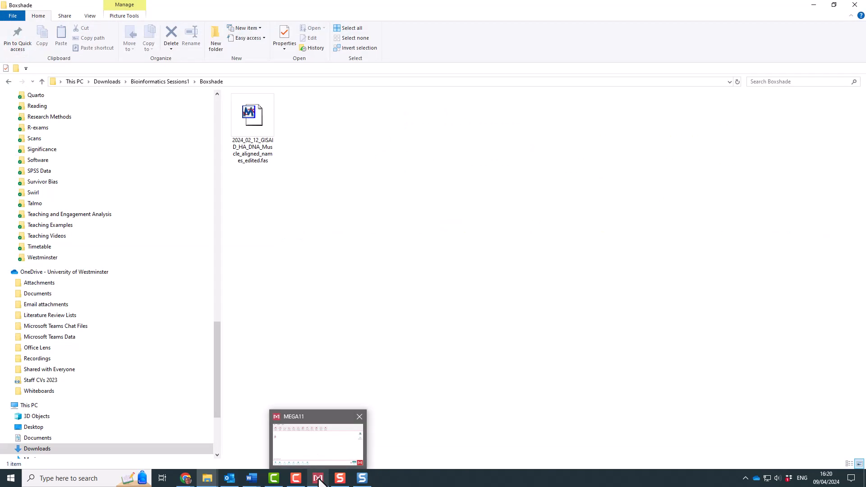
pyautogui.click(318, 462)
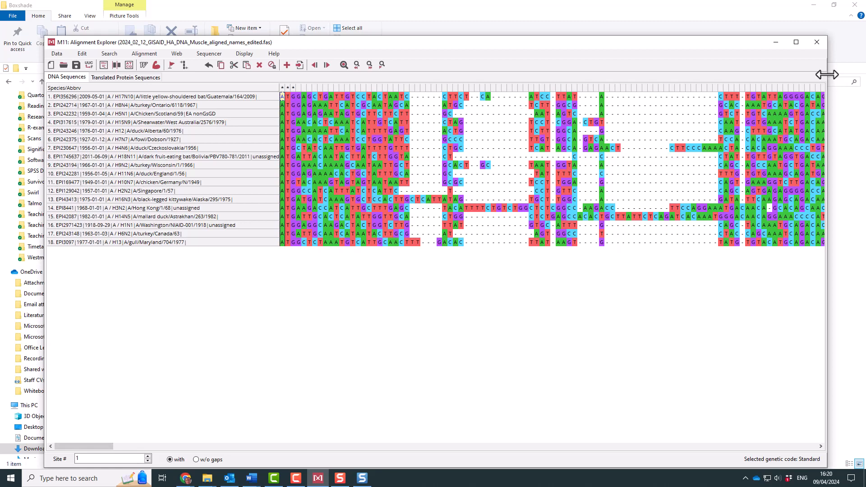
pyautogui.click(776, 42)
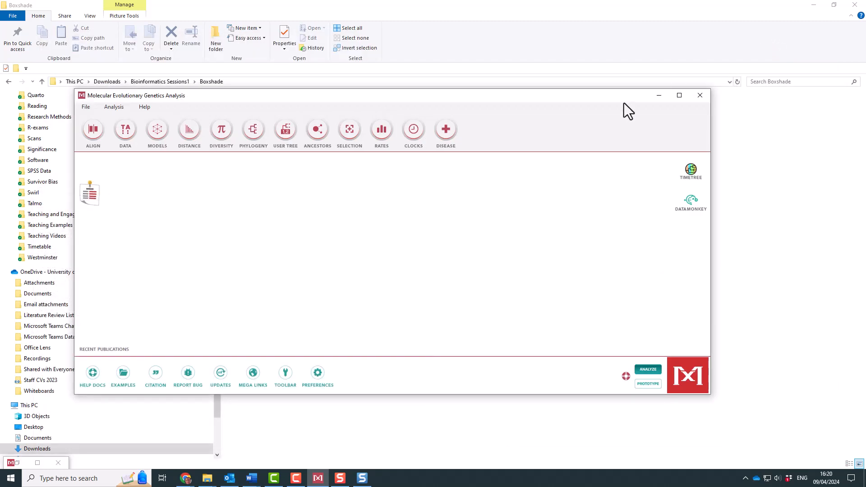
pyautogui.click(727, 212)
pyautogui.click(267, 126)
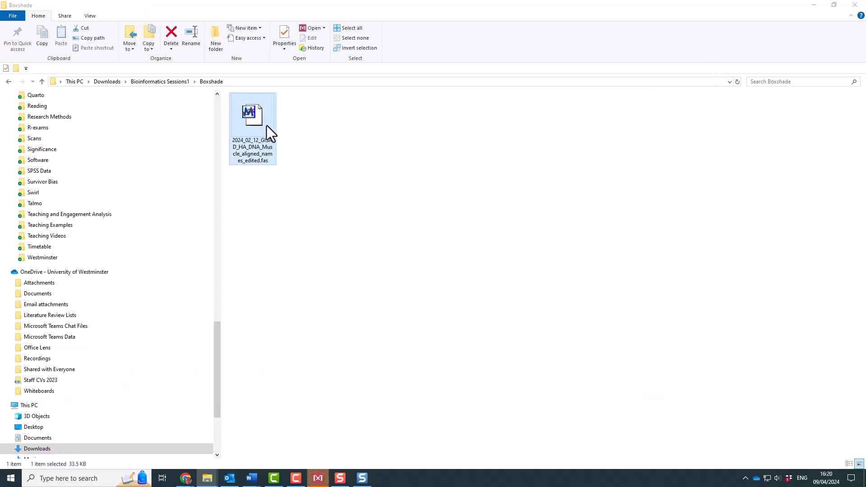
pyautogui.click(318, 479)
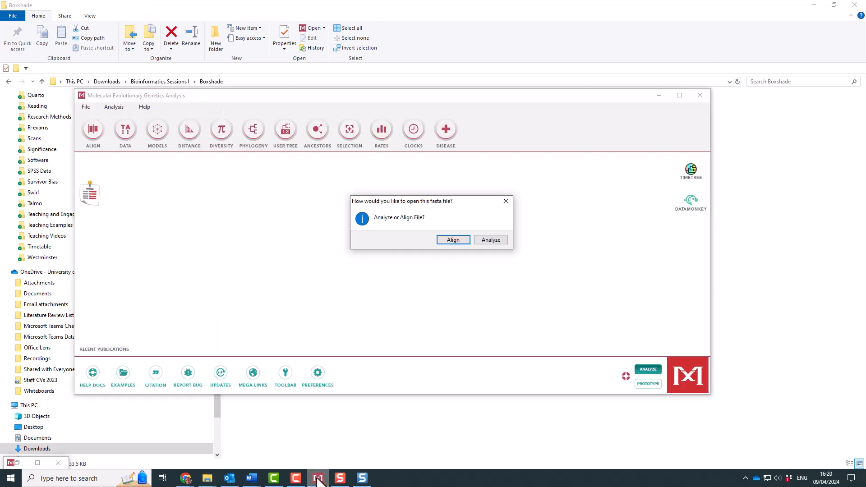
pyautogui.click(453, 239)
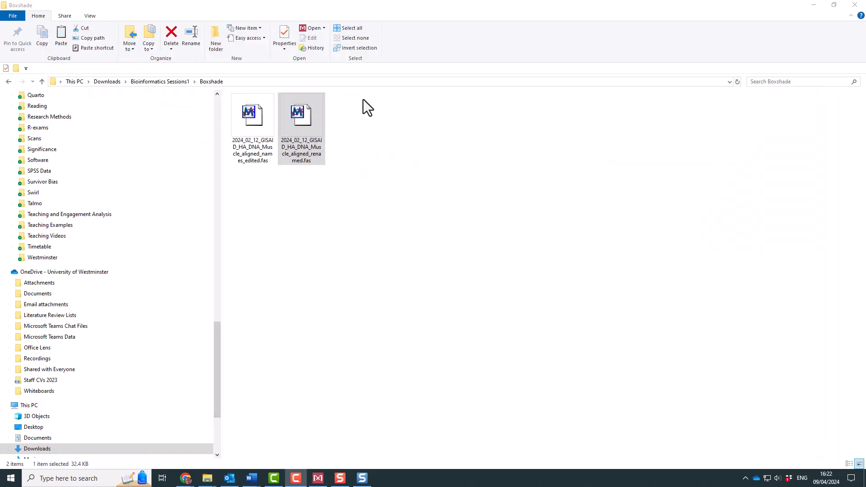
# Open 2024_02_12_GISAID_HA_DNA_Muscle_aligned_renamed.fas in Notepad++ and review the sequence headers through the file.
pyautogui.rightClick(301, 126)
pyautogui.click(335, 143)
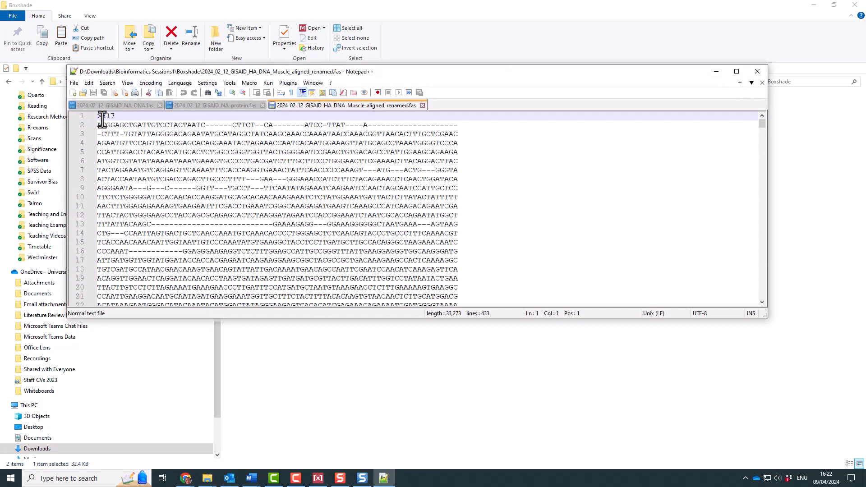
pyautogui.scroll(-7, 181, 213)
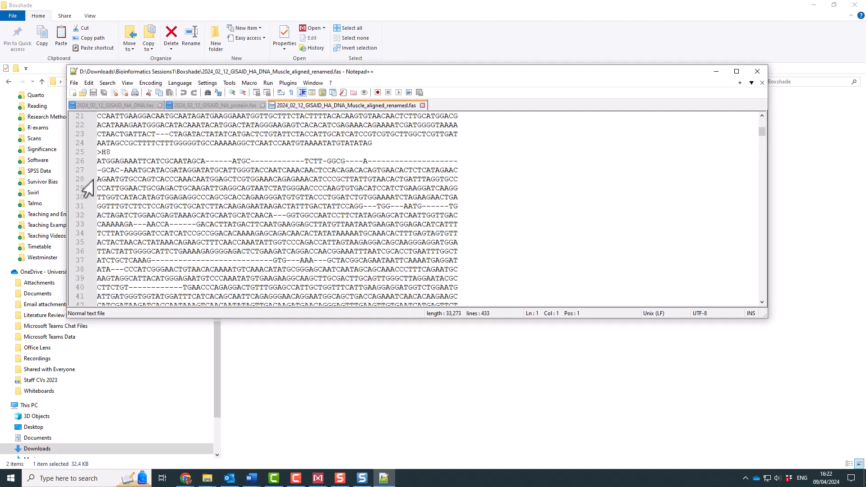
pyautogui.scroll(-10, 194, 181)
pyautogui.scroll(-13, 115, 239)
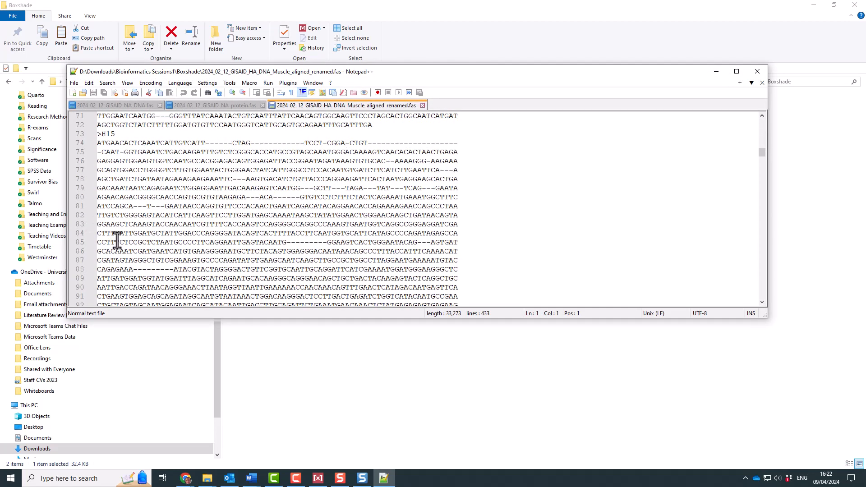
pyautogui.scroll(20, 186, 244)
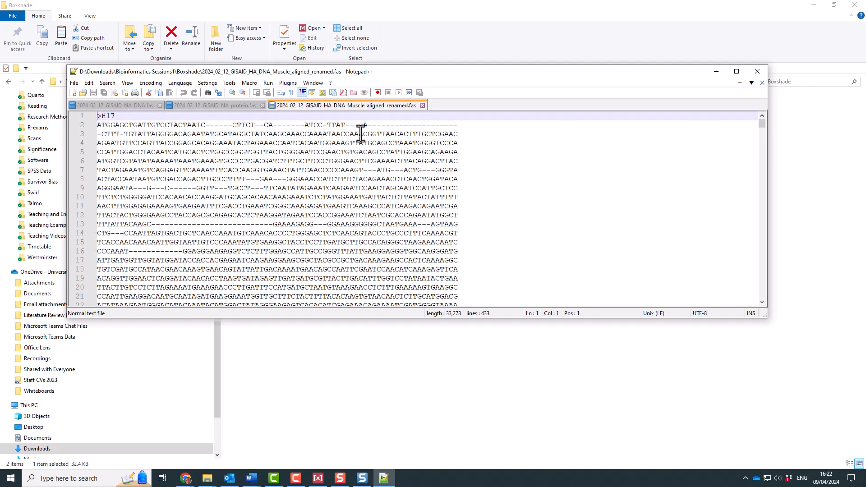
# Close the NA protein and NA DNA FASTA files and exit Notepad++.
pyautogui.click(263, 105)
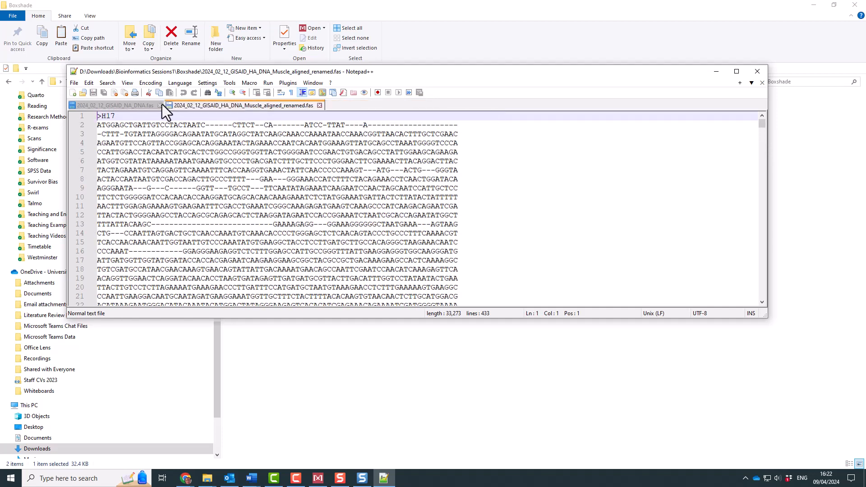
pyautogui.click(160, 105)
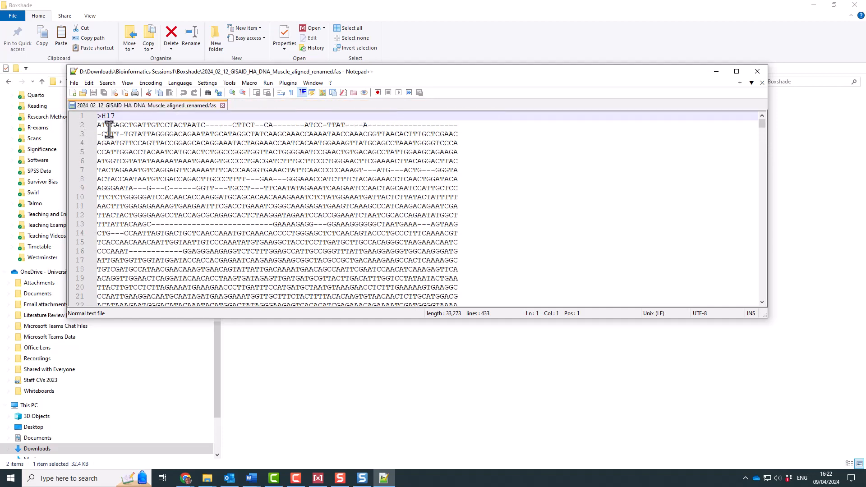
pyautogui.click(757, 71)
# Open 2024_02_12_GISAID_HA_DNA_Muscle_aligned_renamed.fas in MEGA for alignment, examine its shortened sequence names, and close the Alignment Explorer.
pyautogui.doubleClick(297, 125)
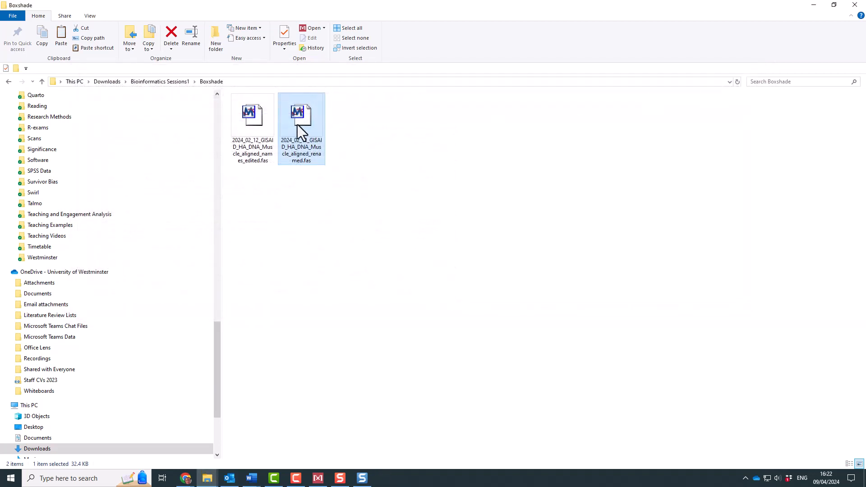
pyautogui.click(453, 240)
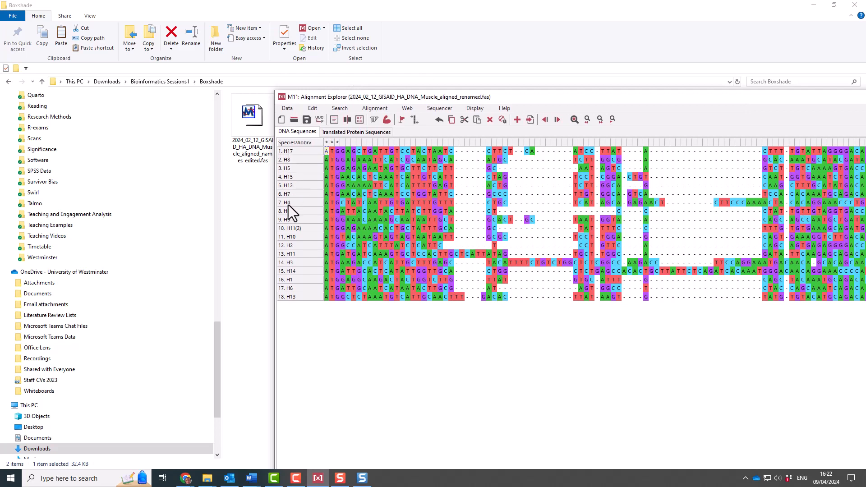
pyautogui.moveTo(526, 98); pyautogui.dragTo(376, 59)
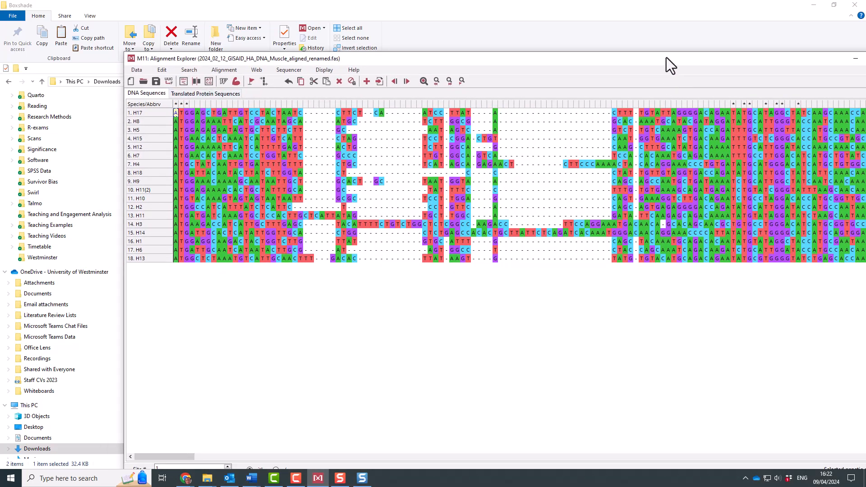
pyautogui.moveTo(646, 58); pyautogui.dragTo(606, 58)
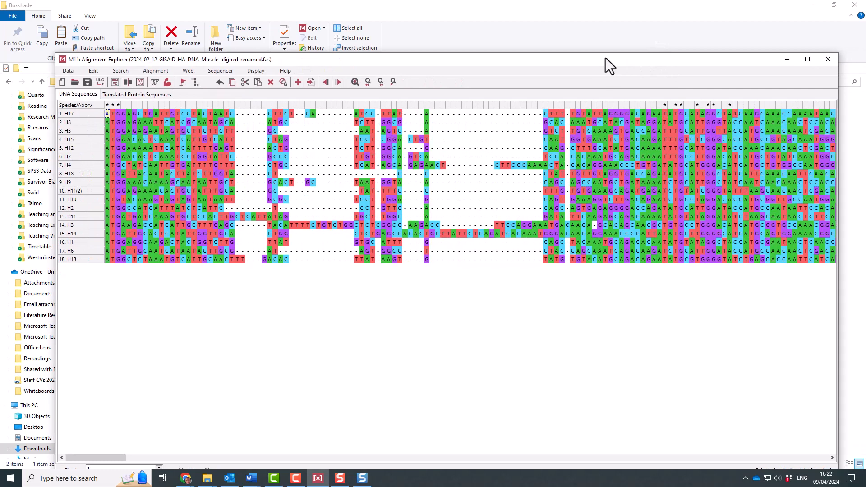
pyautogui.click(829, 60)
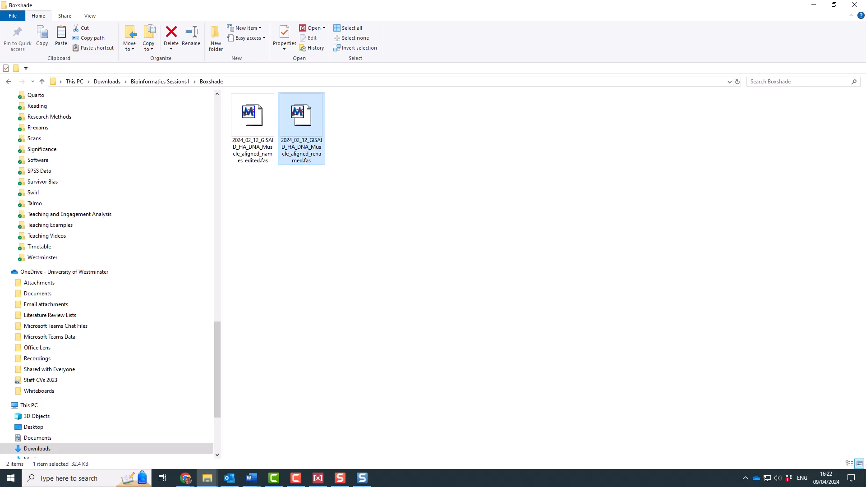
# Switch to the Boxshade page in Chrome and maximize the browser window.
pyautogui.click(185, 478)
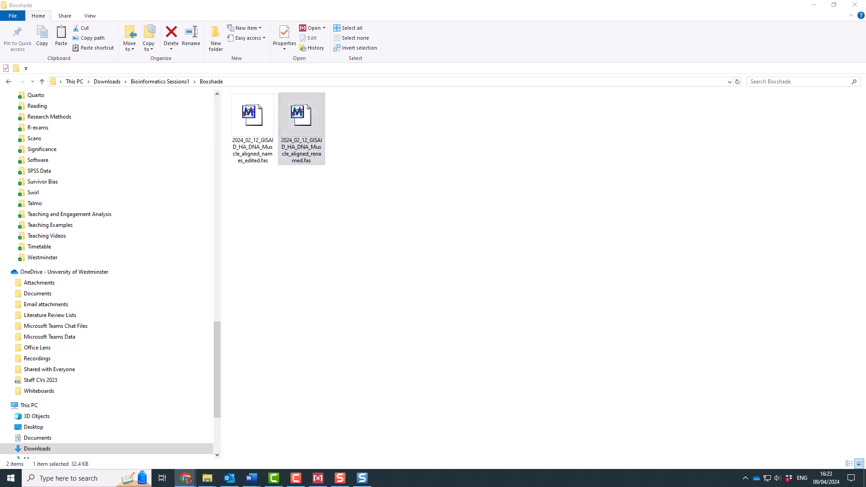
pyautogui.moveTo(38, 71); pyautogui.dragTo(554, 26)
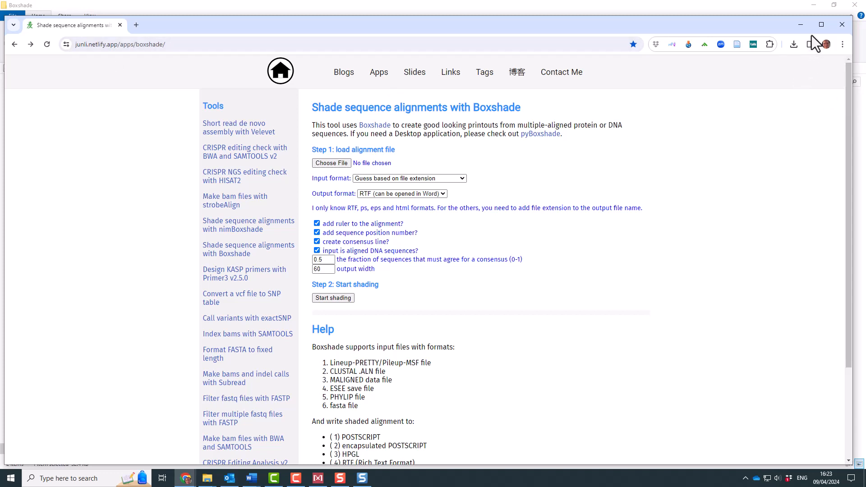
pyautogui.click(822, 24)
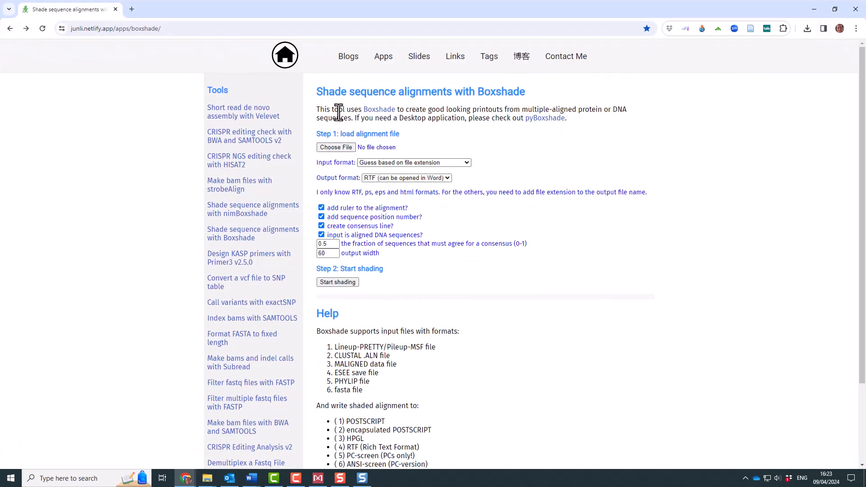
# Load 2024_02_12_GISAID_HA_DNA_Muscle_aligned_renamed.fas from the Boxshade folder inside Bioinformatics Sessions1 as the alignment file.
pyautogui.click(337, 147)
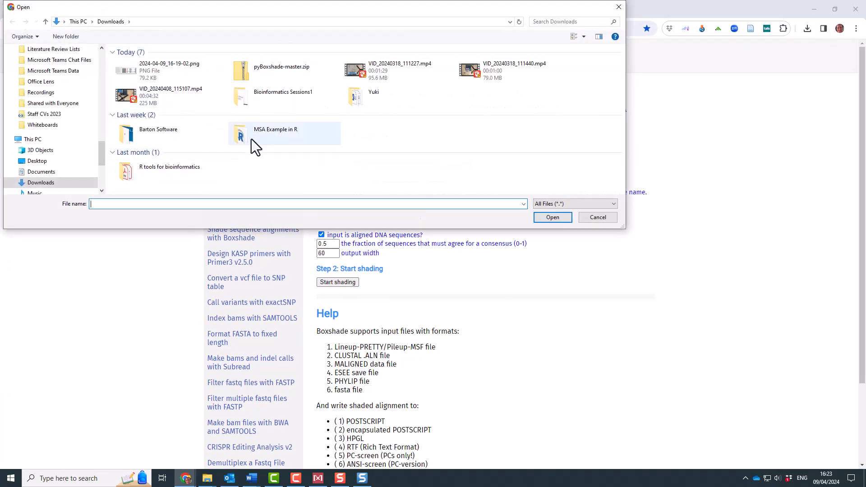
pyautogui.click(253, 100)
pyautogui.doubleClick(253, 99)
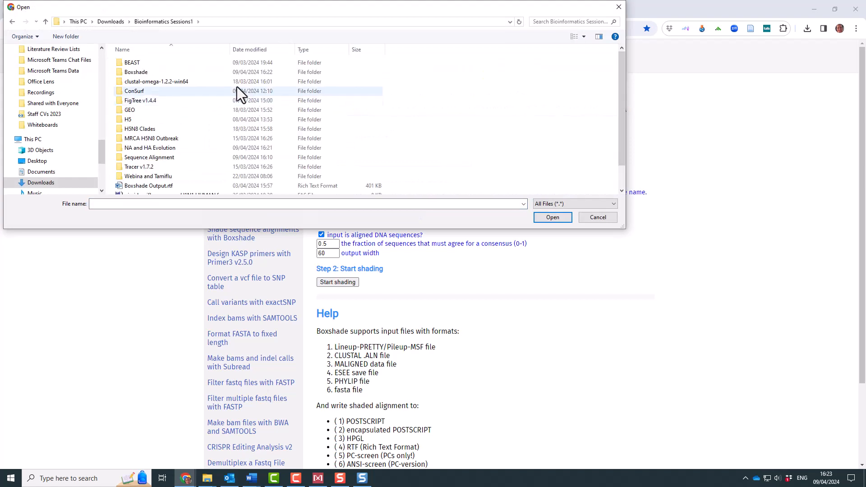
pyautogui.doubleClick(146, 73)
pyautogui.click(193, 80)
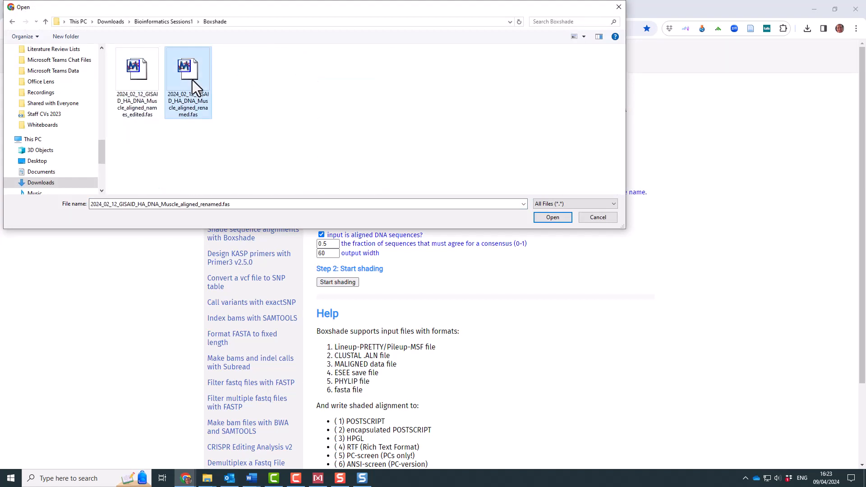
pyautogui.click(554, 221)
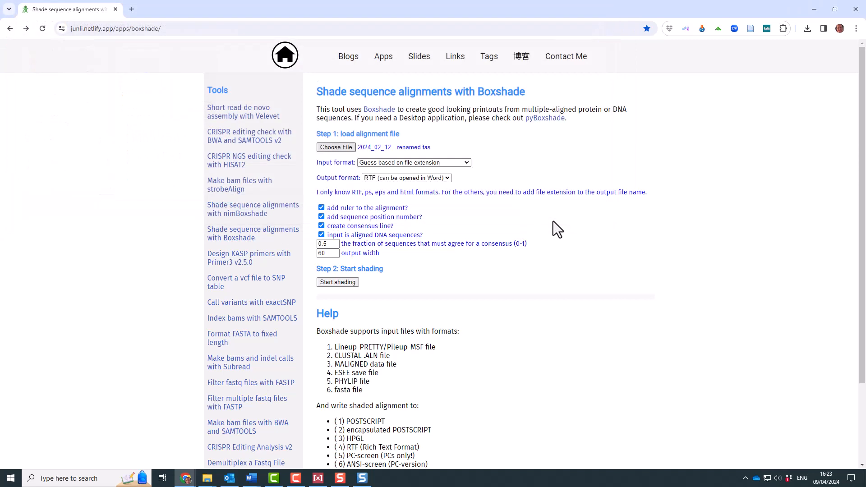
# Shade the alignment with RTF (can be opened in Word) as the output format and download the formatted result.
pyautogui.click(464, 164)
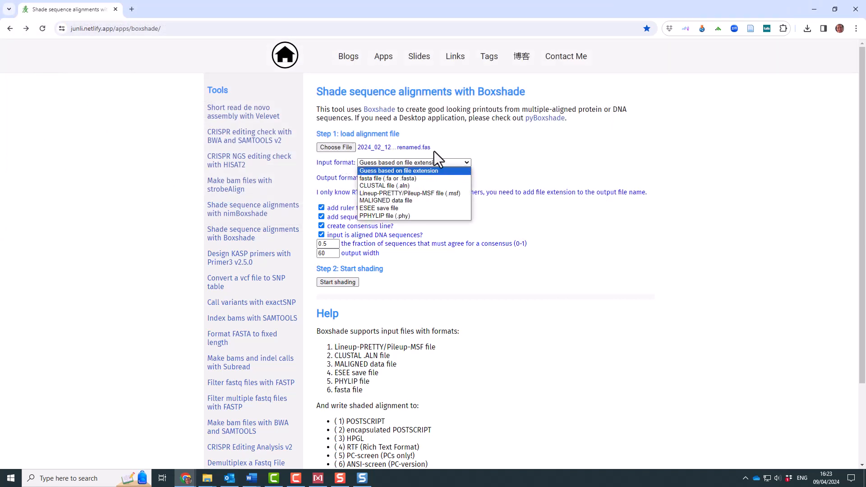
pyautogui.click(570, 279)
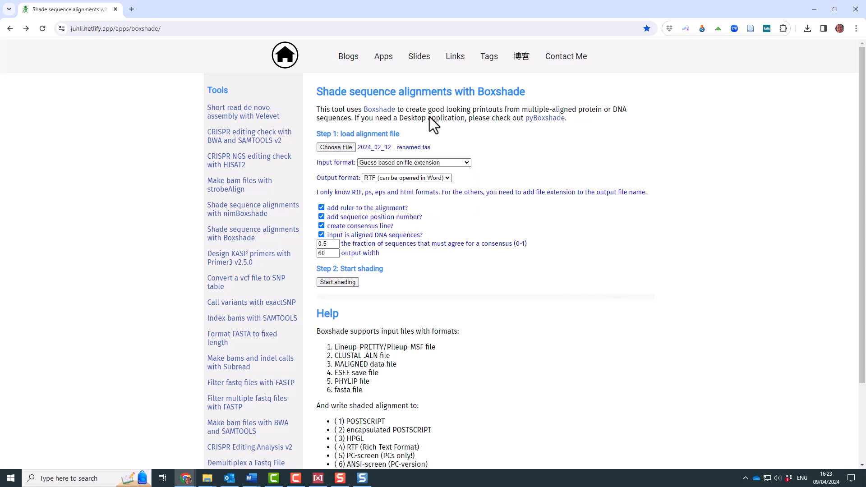
pyautogui.click(425, 177)
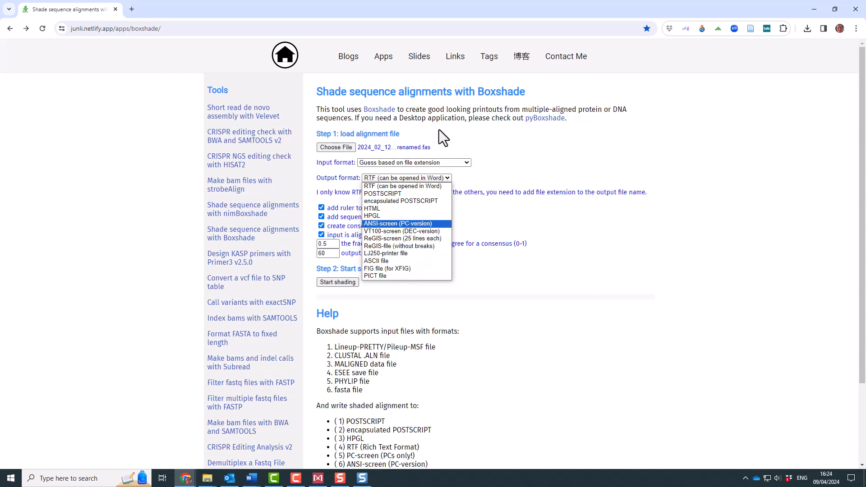
pyautogui.click(408, 185)
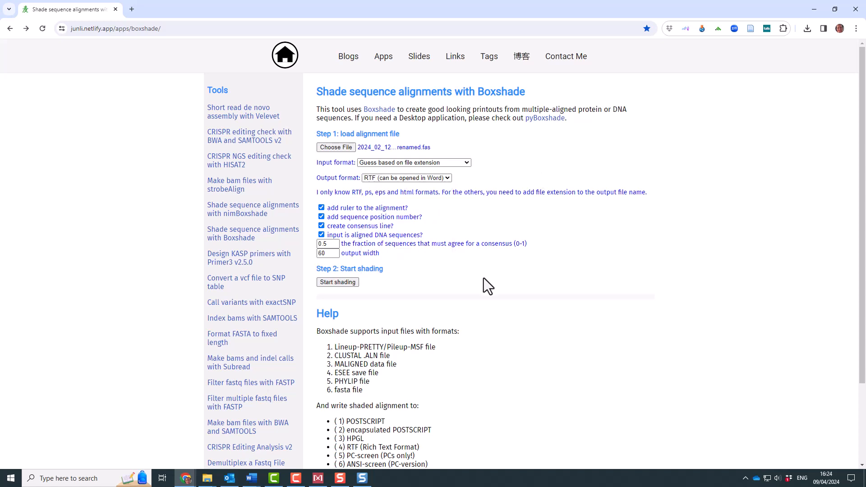
pyautogui.click(340, 282)
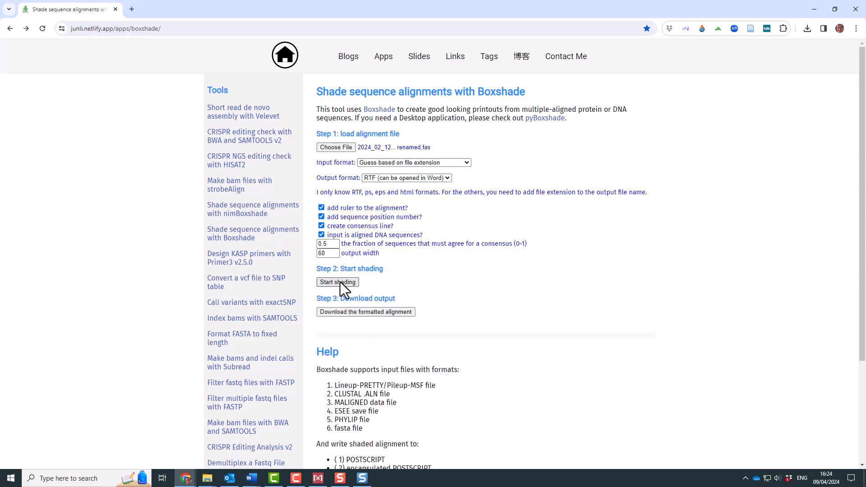
pyautogui.click(376, 314)
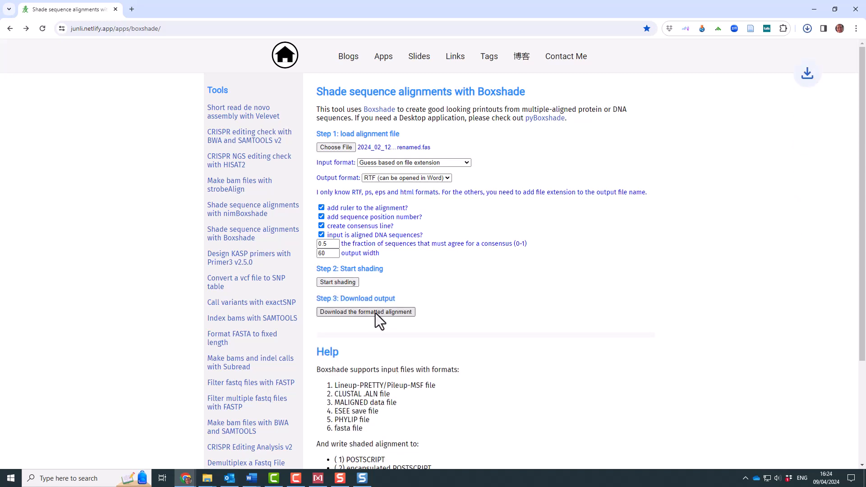
# Open output.rtf from the Downloads folder in Word and enable editing.
pyautogui.moveTo(204, 483)
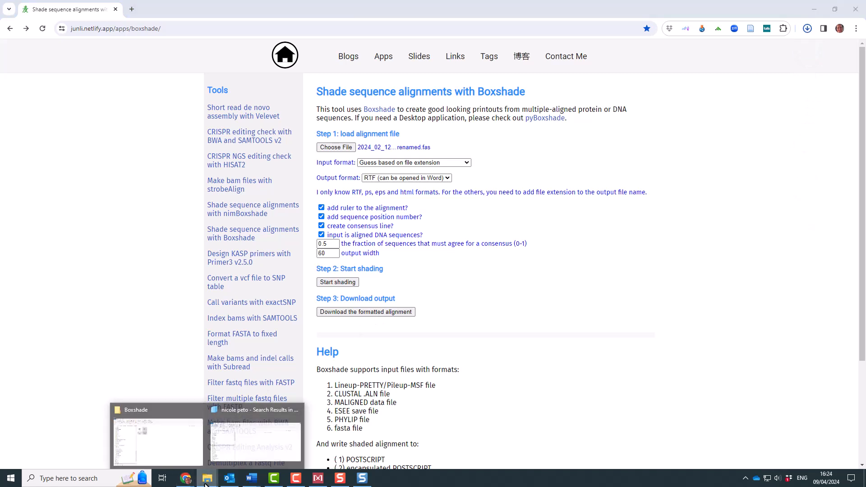
pyautogui.click(178, 456)
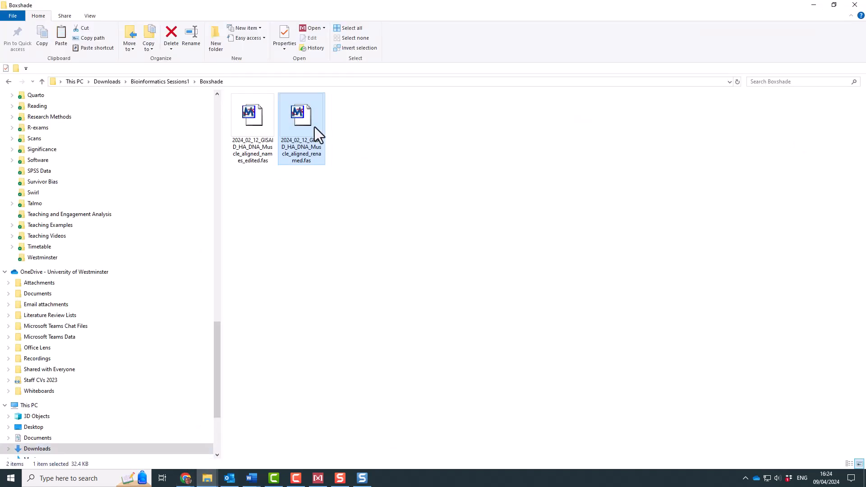
pyautogui.click(107, 82)
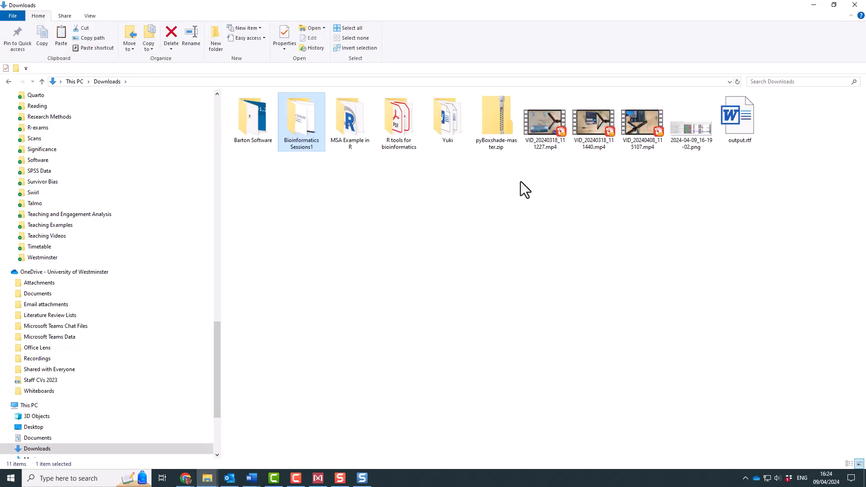
pyautogui.doubleClick(744, 124)
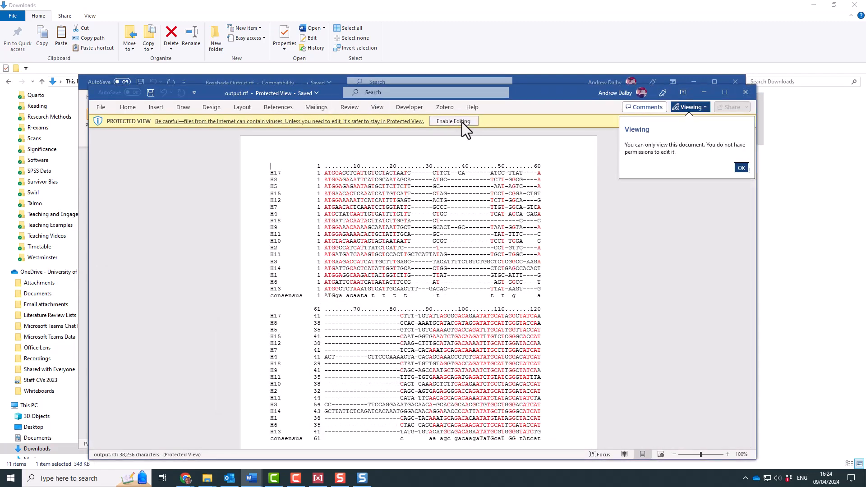
pyautogui.click(453, 121)
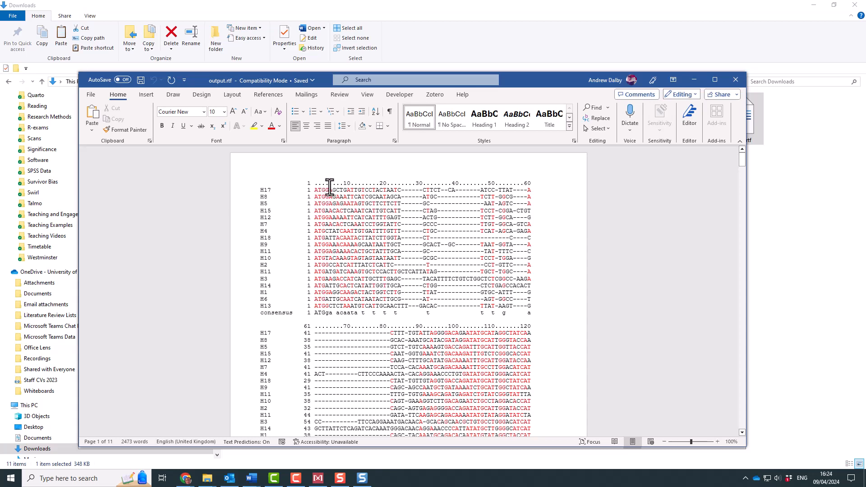
# Review the shaded alignment blocks and consensus lines through the whole output.rtf document.
pyautogui.scroll(-5, 504, 283)
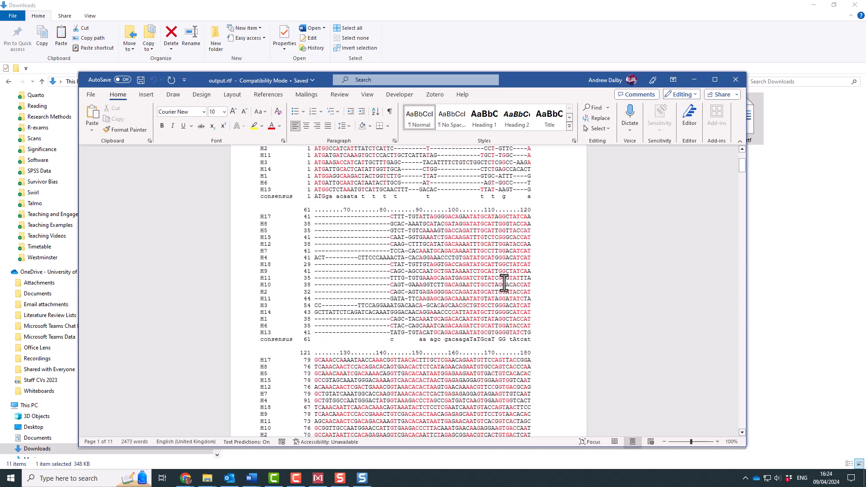
pyautogui.scroll(-20, 505, 284)
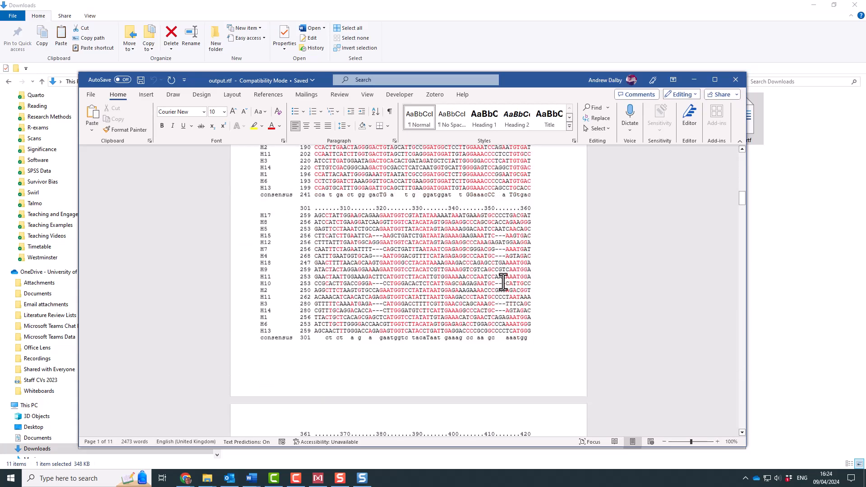
pyautogui.scroll(-20, 504, 283)
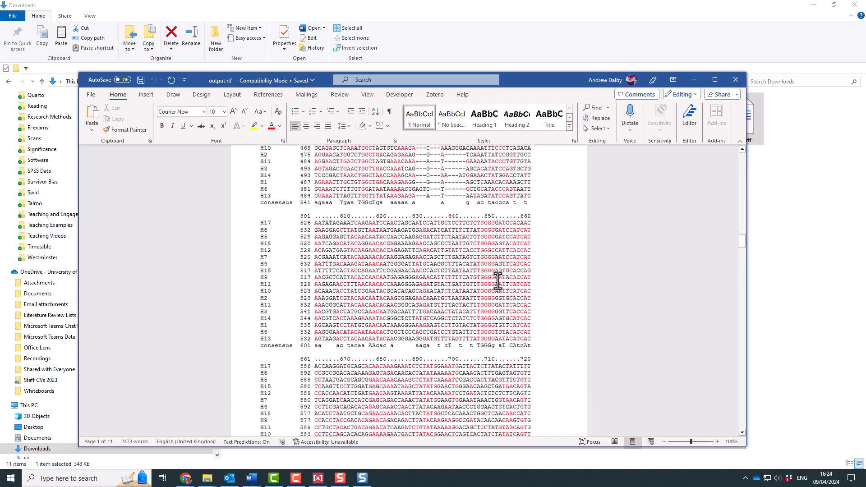
pyautogui.scroll(-20, 498, 281)
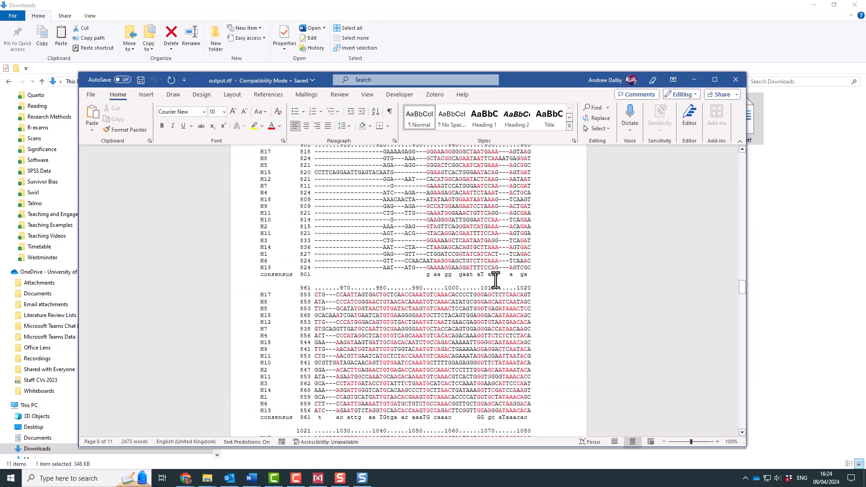
pyautogui.scroll(-20, 496, 281)
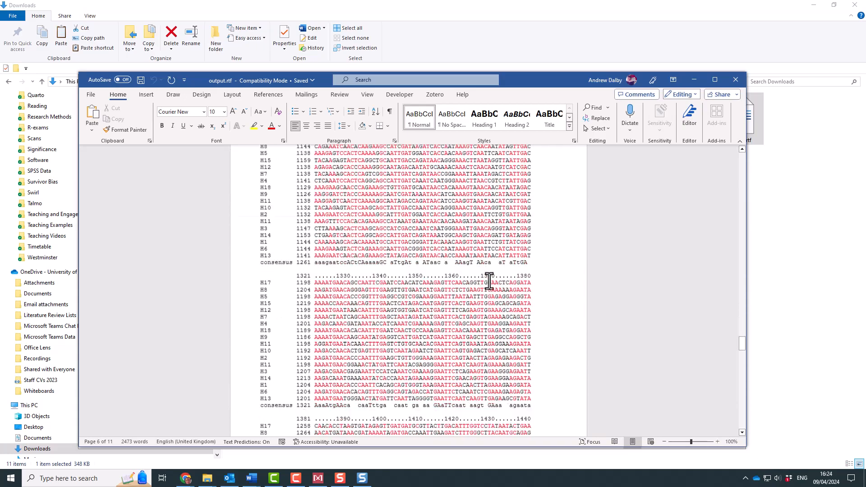
pyautogui.scroll(-20, 489, 282)
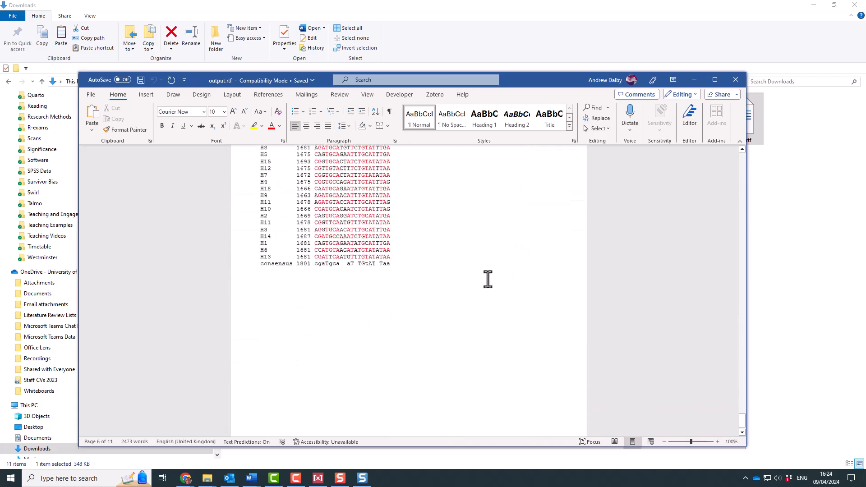
pyautogui.scroll(15, 488, 279)
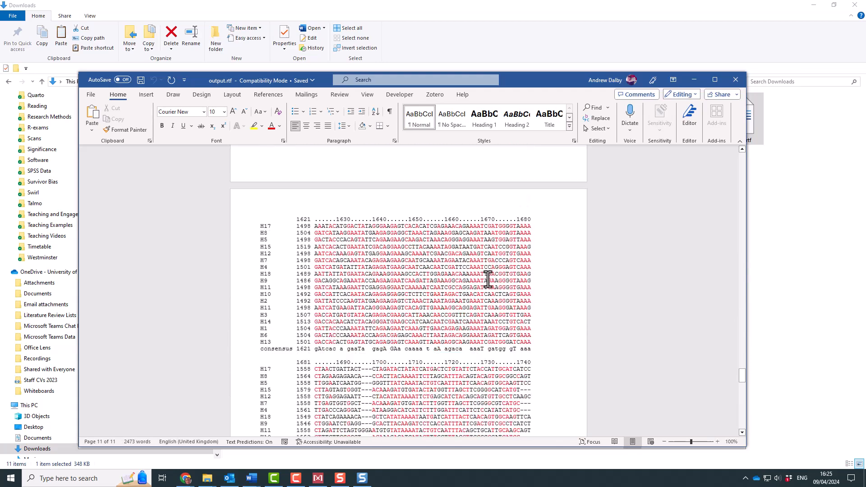
pyautogui.scroll(20, 487, 280)
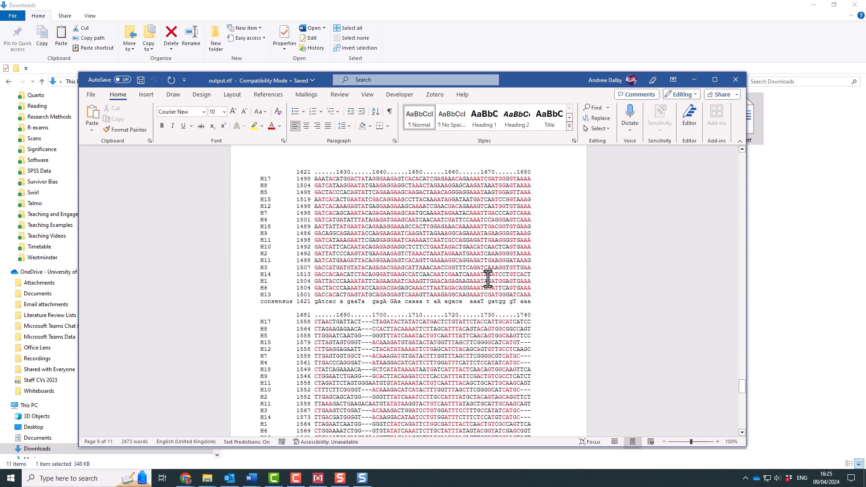
# Copy the shaded alignment block for positions 1681 to 1740, including ruler and consensus line, into a new blank document.
pyautogui.scroll(-3, 488, 280)
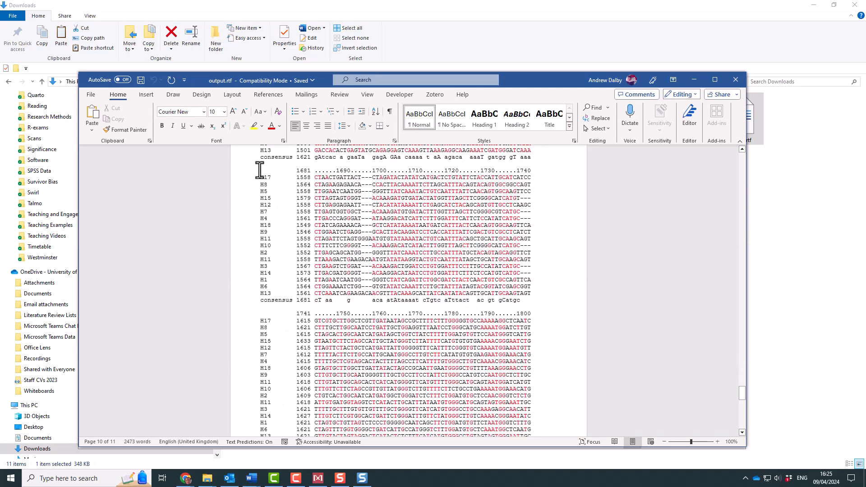
pyautogui.moveTo(267, 168); pyautogui.dragTo(534, 302)
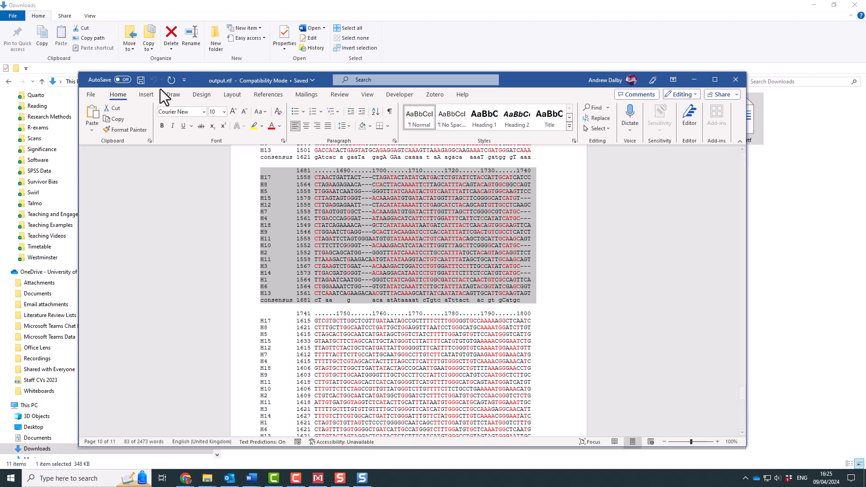
pyautogui.click(91, 96)
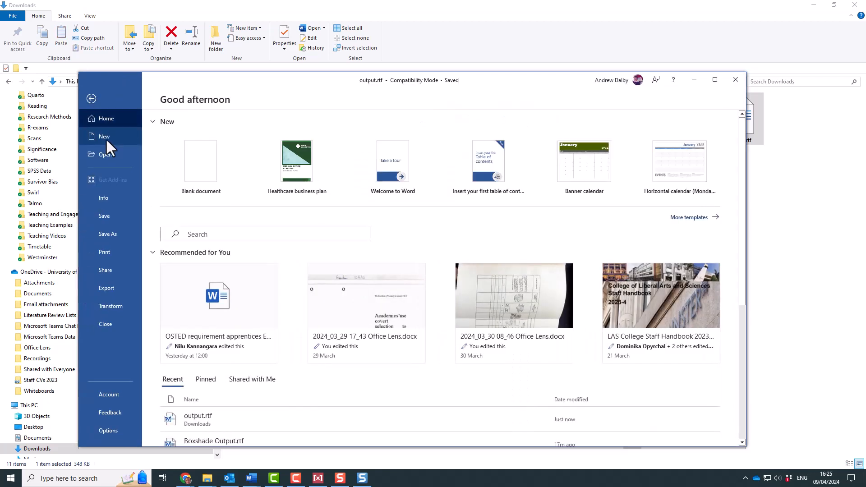
pyautogui.click(106, 137)
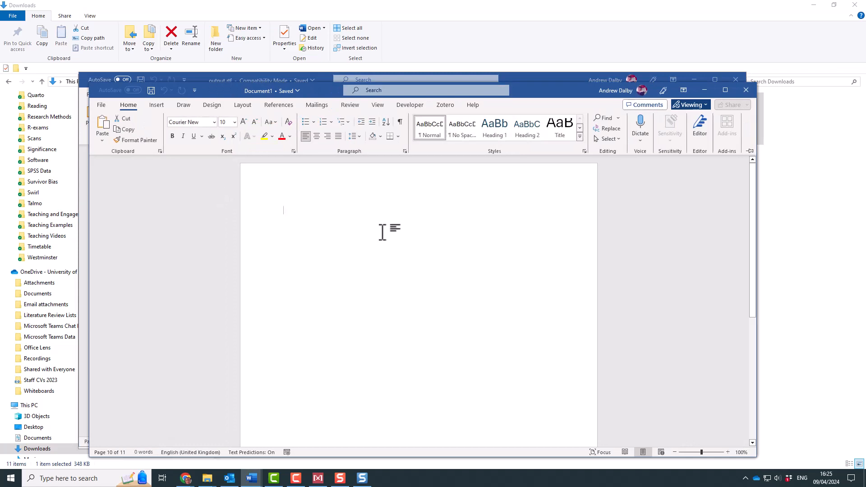
pyautogui.hotkey('ctrl', 'v')
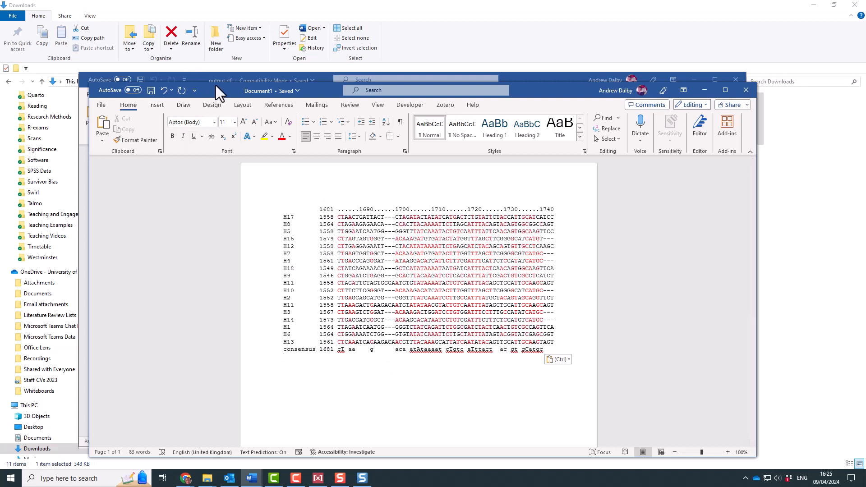
pyautogui.moveTo(216, 84); pyautogui.dragTo(208, 72)
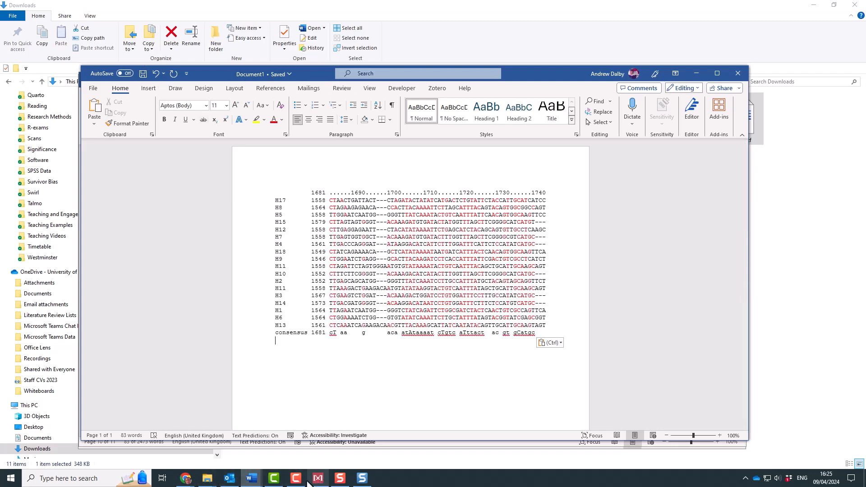
# Switch to the Boxshade page in Chrome and review its shading options and the supported input and output formats.
pyautogui.moveTo(186, 479)
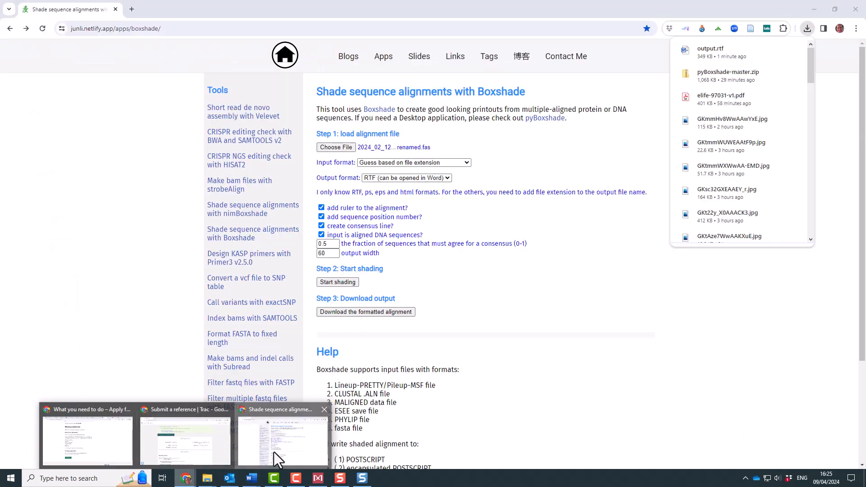
pyautogui.click(274, 452)
pyautogui.scroll(-3, 450, 297)
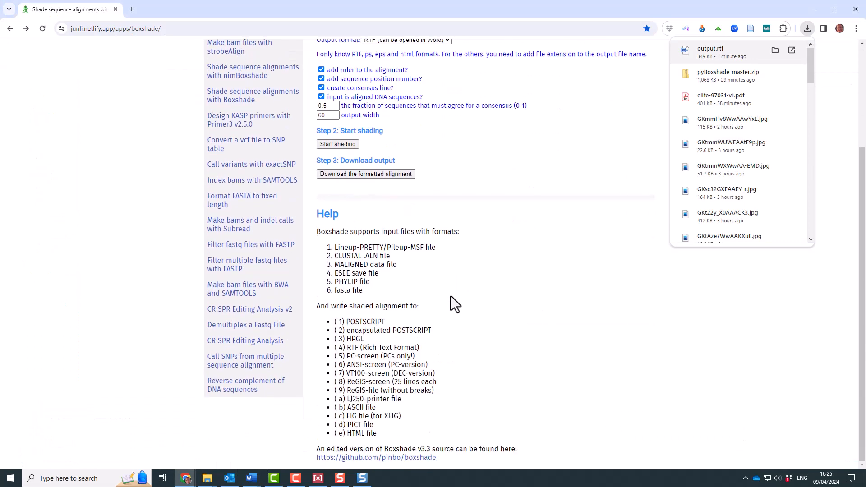
pyautogui.scroll(3, 448, 294)
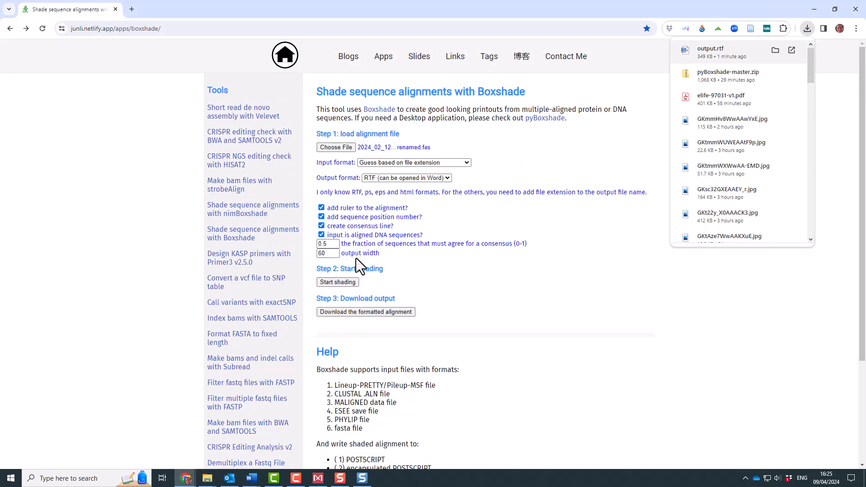